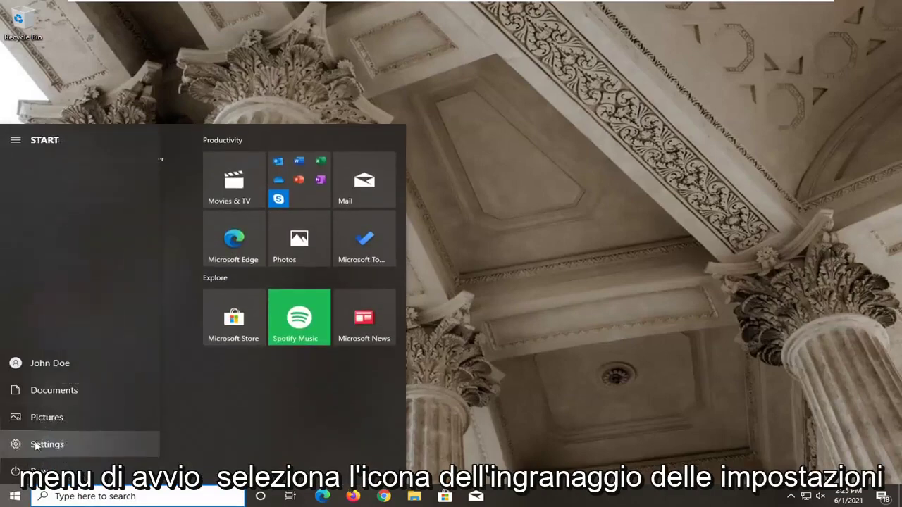
- Open the advanced display settings from the System Display page of Windows Settings
click(55, 445)
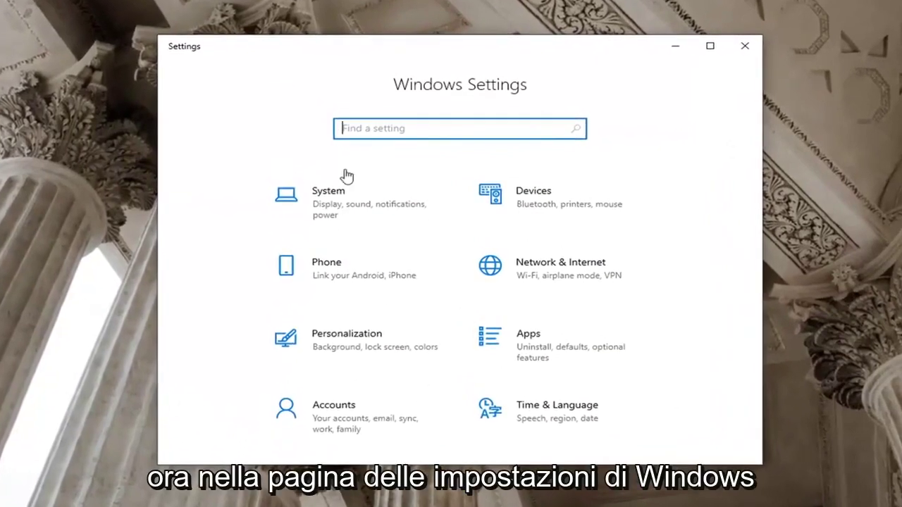
click(324, 219)
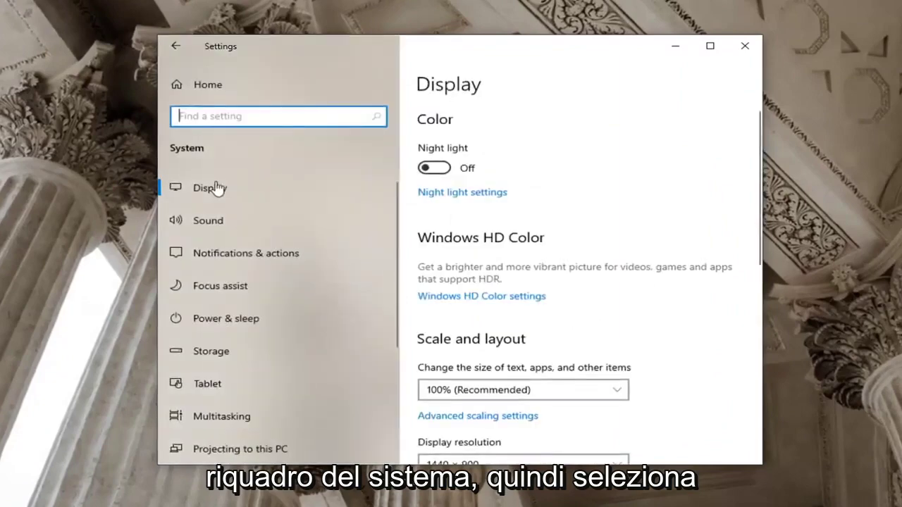
click(216, 191)
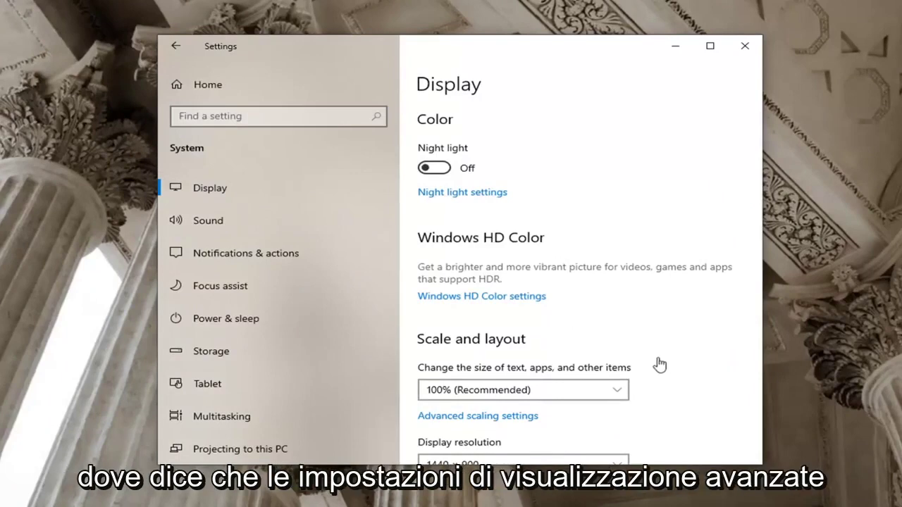
scroll(532, 369, down, 5)
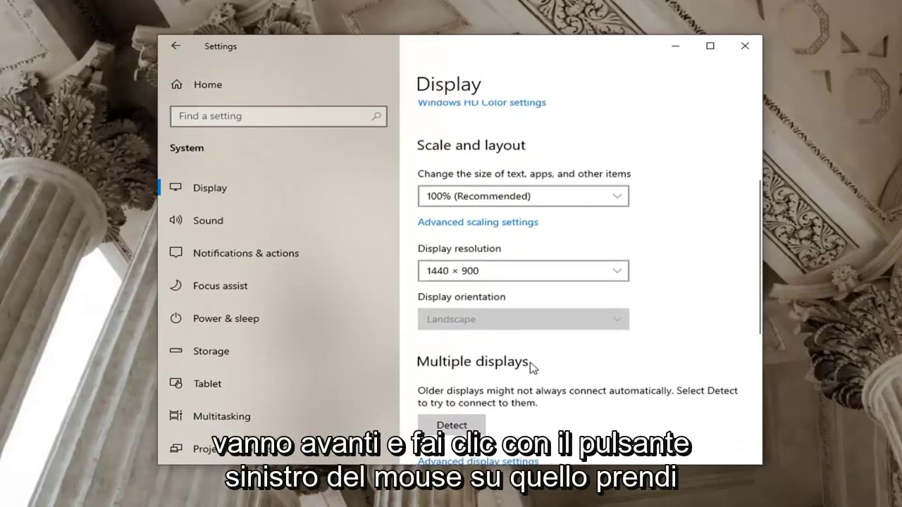
click(475, 337)
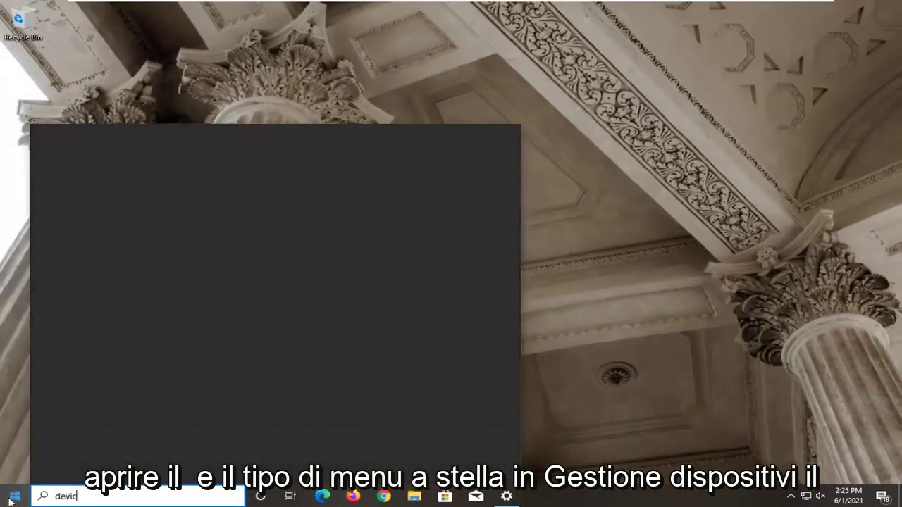
- Find and open Device Manager, collapse Other devices and expand the Display adapters category
text(nager)
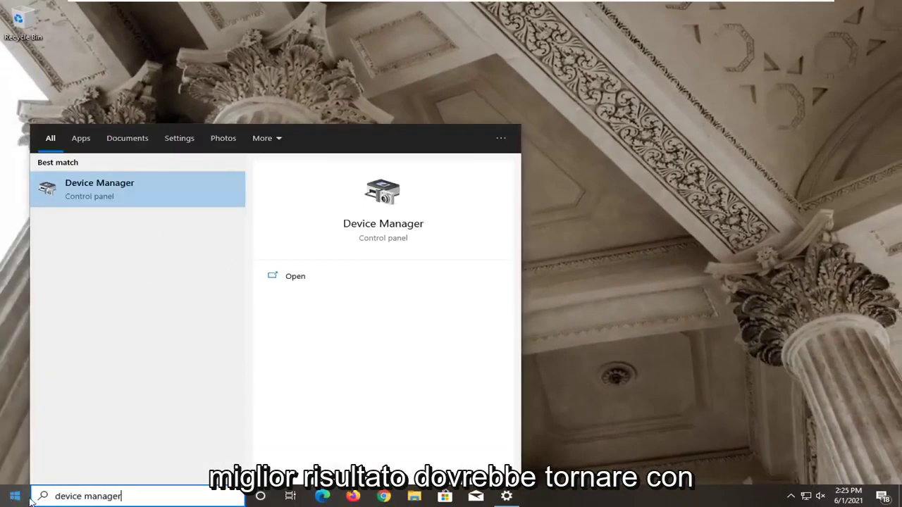
click(101, 192)
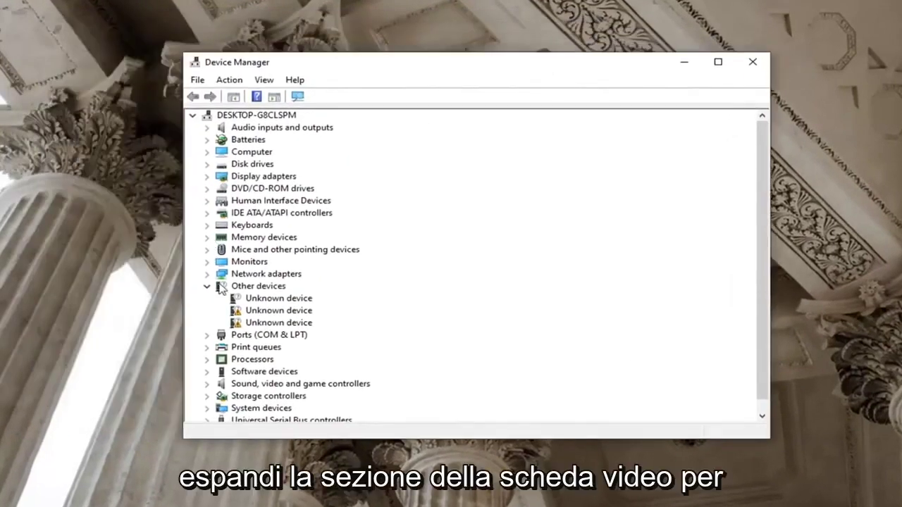
click(207, 287)
double_click(258, 177)
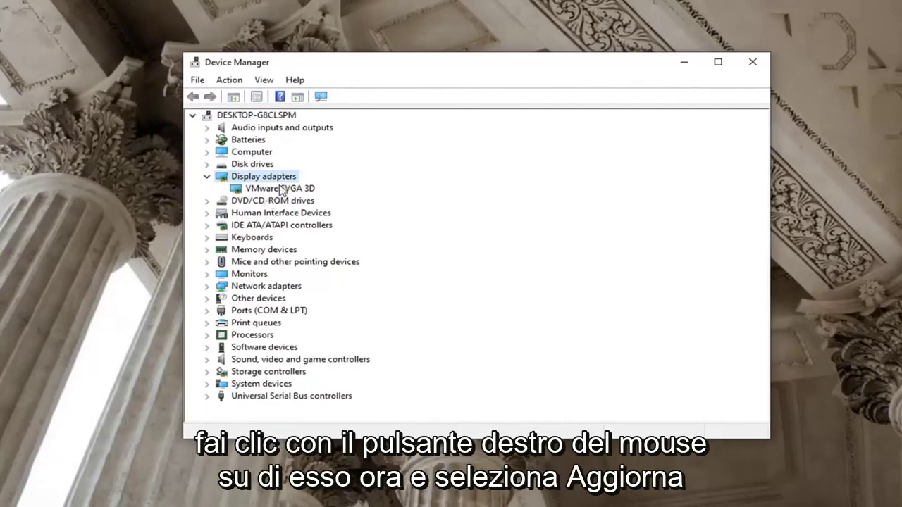
- Start a driver update for the VMware SVGA 3D adapter, choosing to pick from the drivers available on the computer
right_click(281, 190)
click(318, 196)
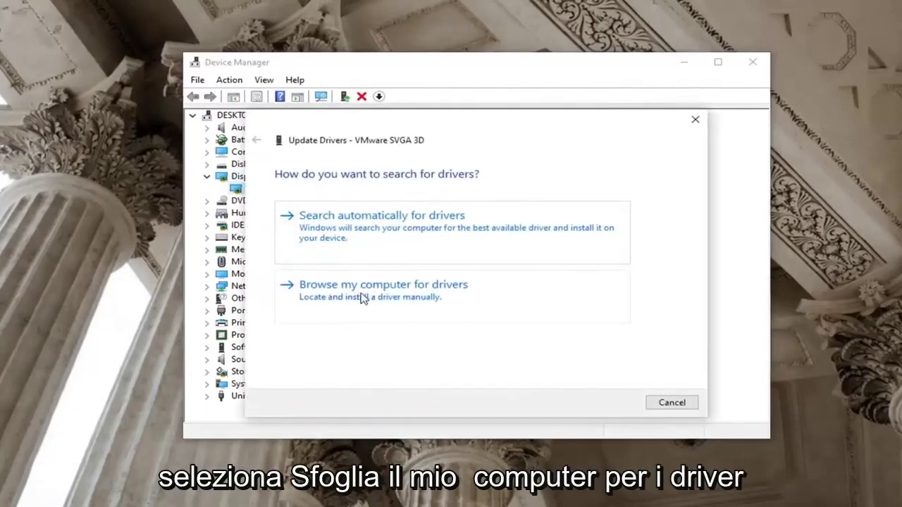
click(364, 296)
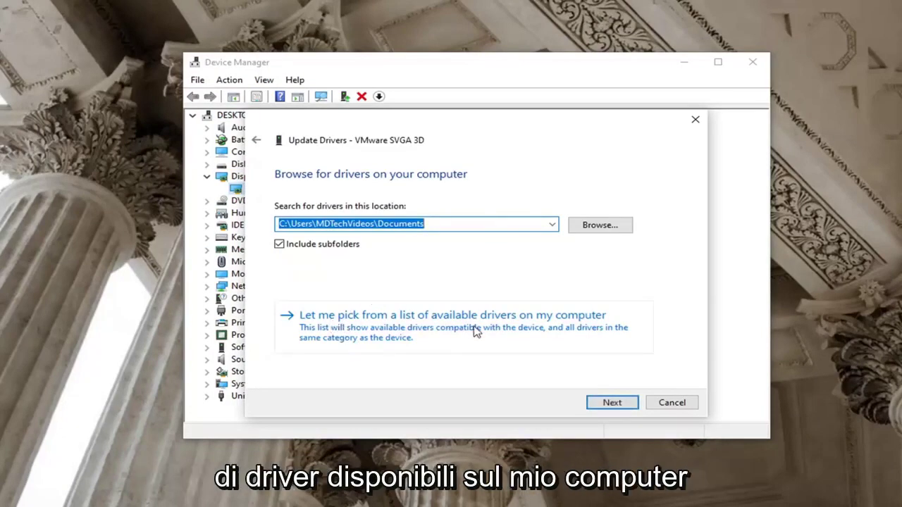
click(510, 323)
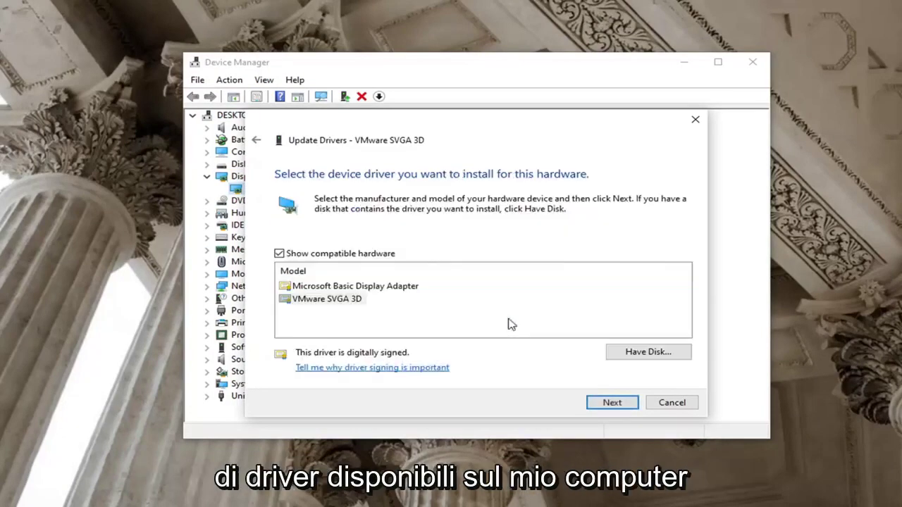
- Install the VMware SVGA 3D driver from the compatible hardware list, then close the update wizard and the adapter's properties
click(326, 302)
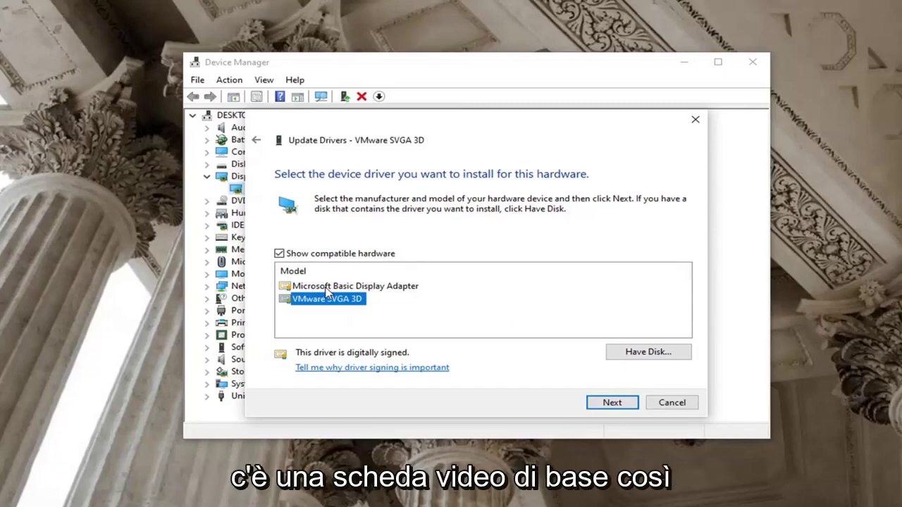
click(387, 289)
click(314, 305)
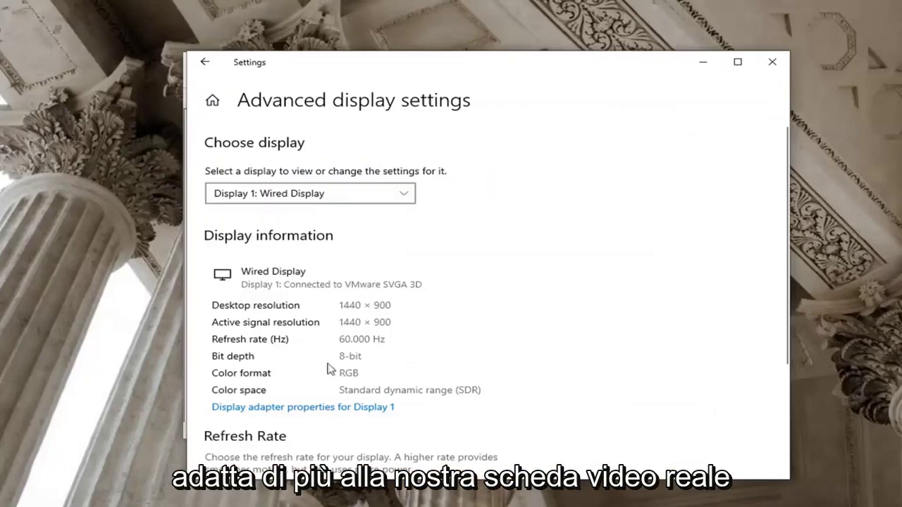
click(707, 62)
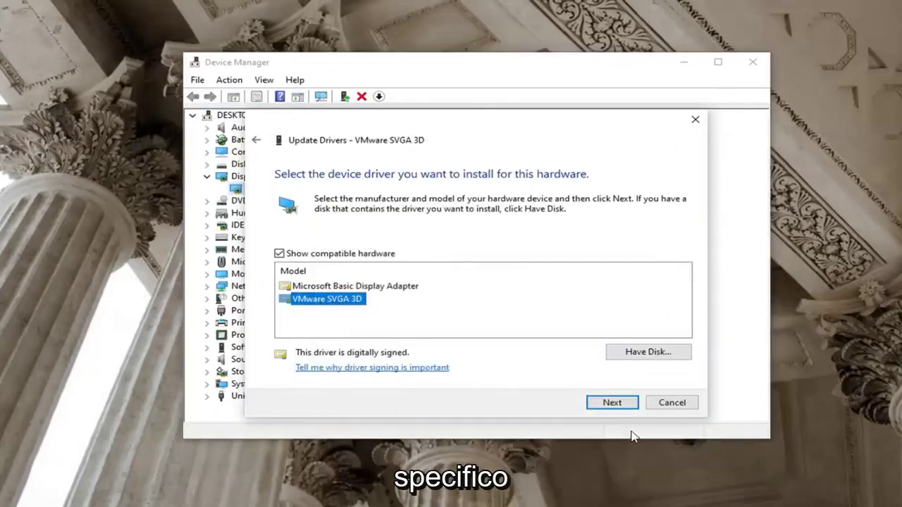
click(599, 403)
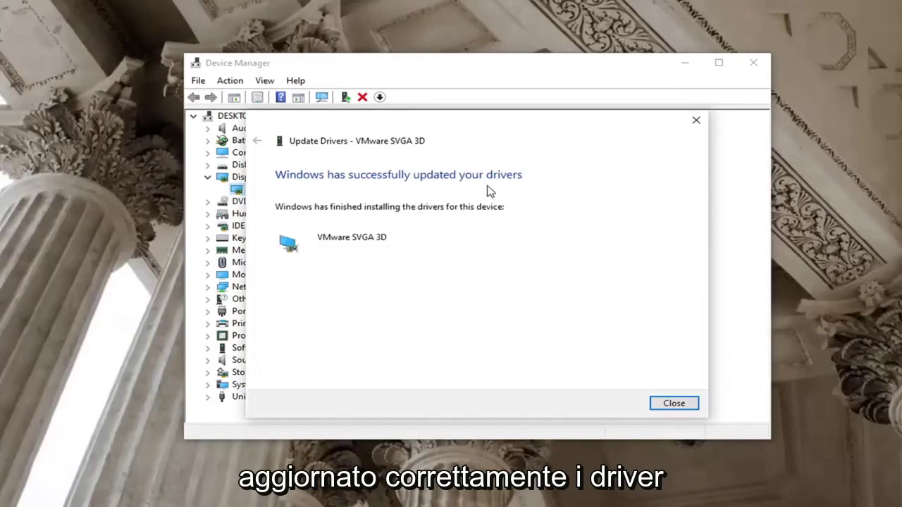
click(669, 403)
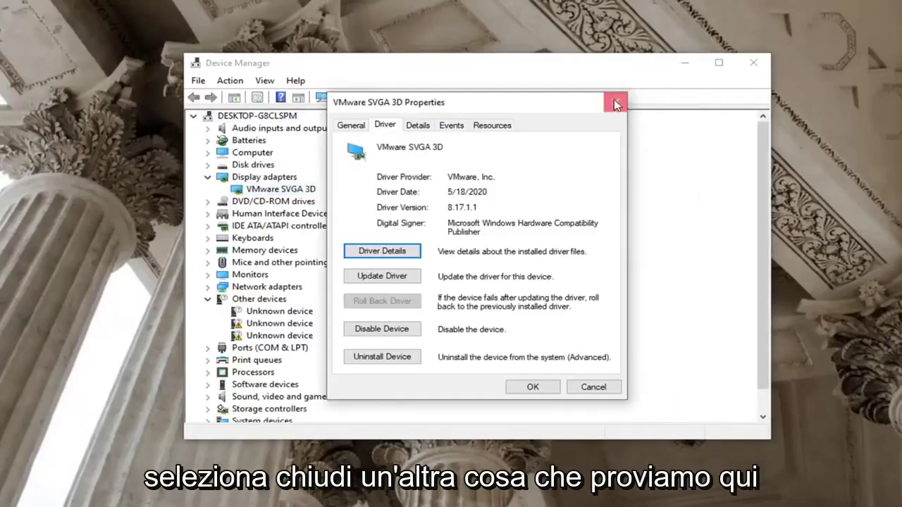
click(616, 97)
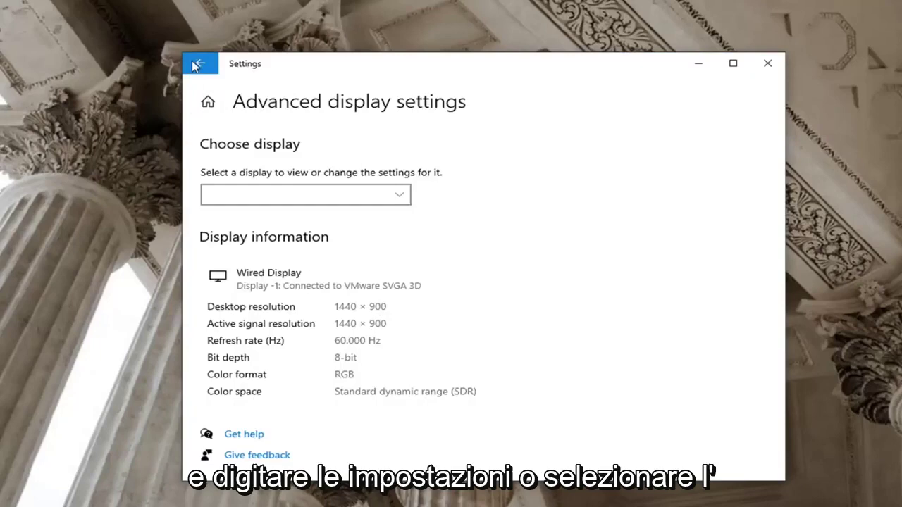
- Return to the Windows Settings home and open the additional display settings from the Ease of Access Display page
click(200, 63)
click(207, 56)
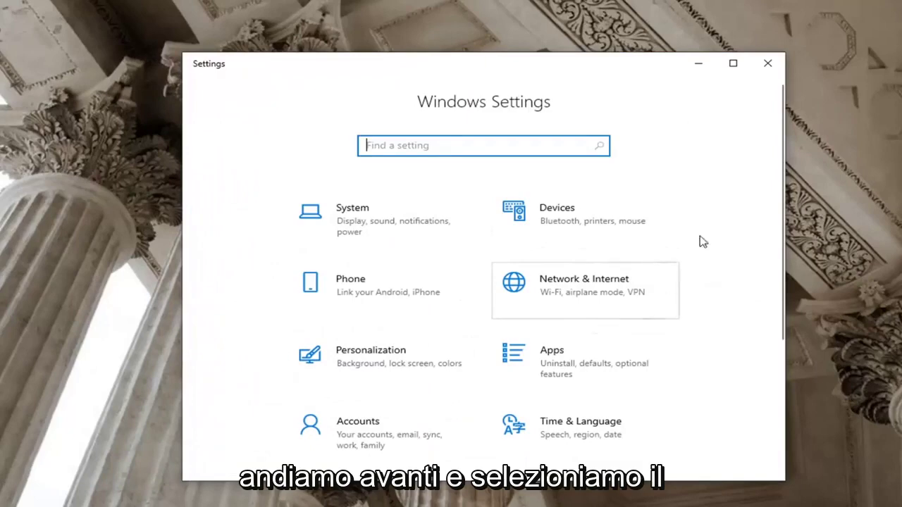
scroll(673, 270, down, 3)
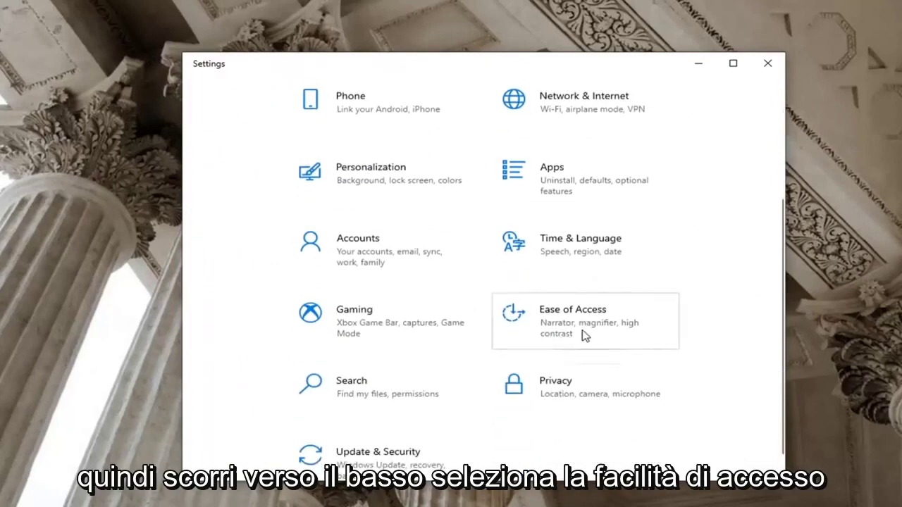
click(585, 334)
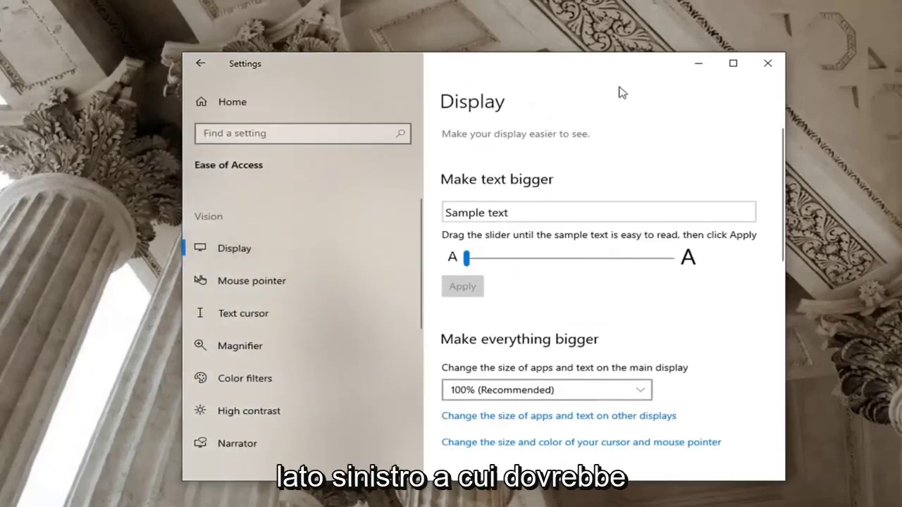
scroll(618, 229, down, 3)
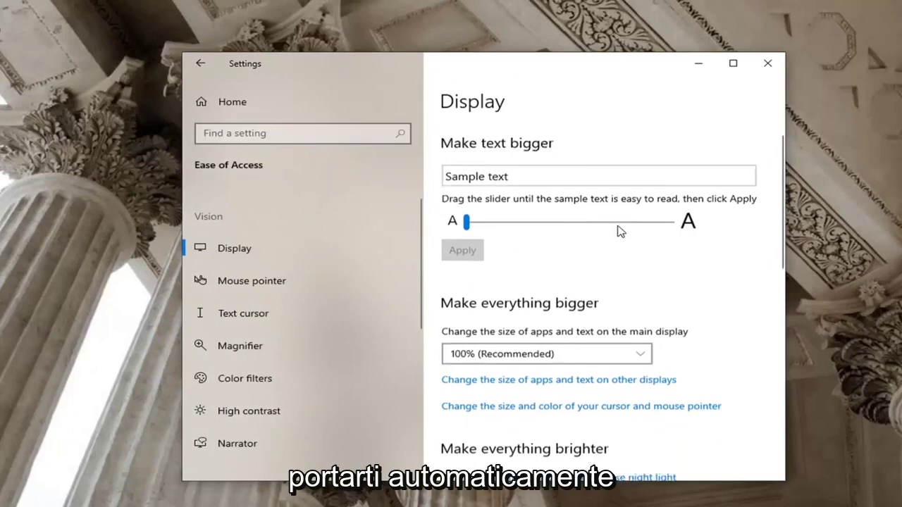
scroll(724, 273, down, 10)
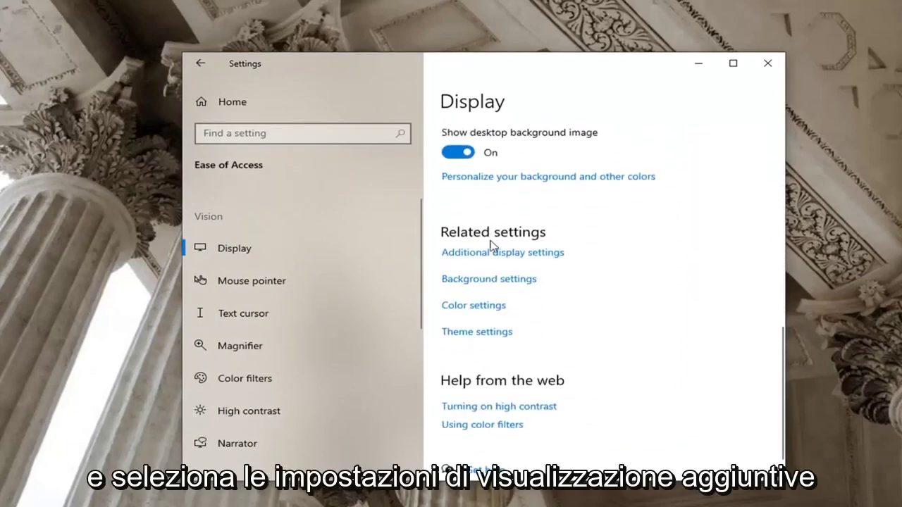
click(492, 253)
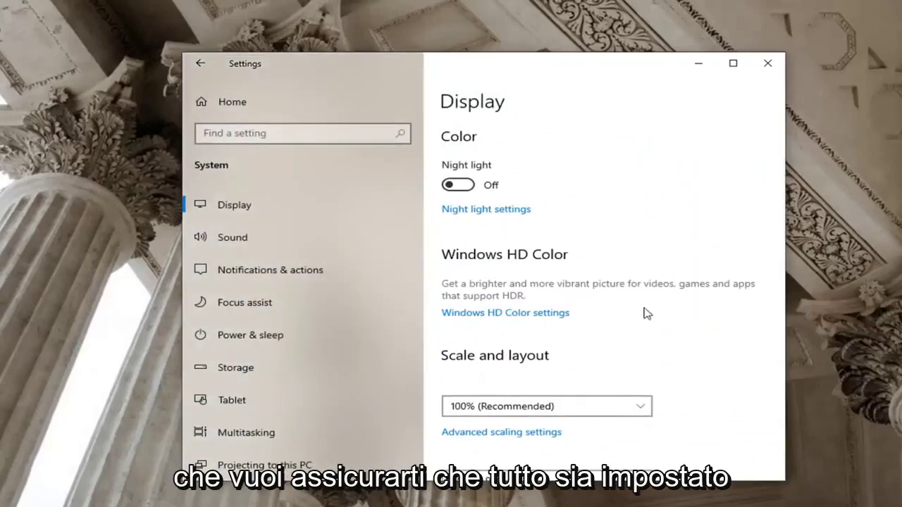
- Examine the scaling and display resolution options under Scale and layout
scroll(644, 313, down, 5)
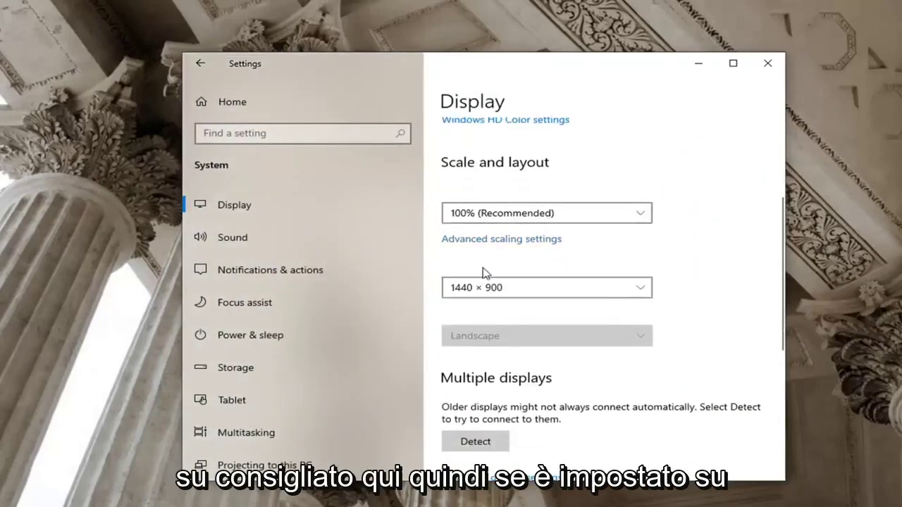
click(564, 216)
click(571, 216)
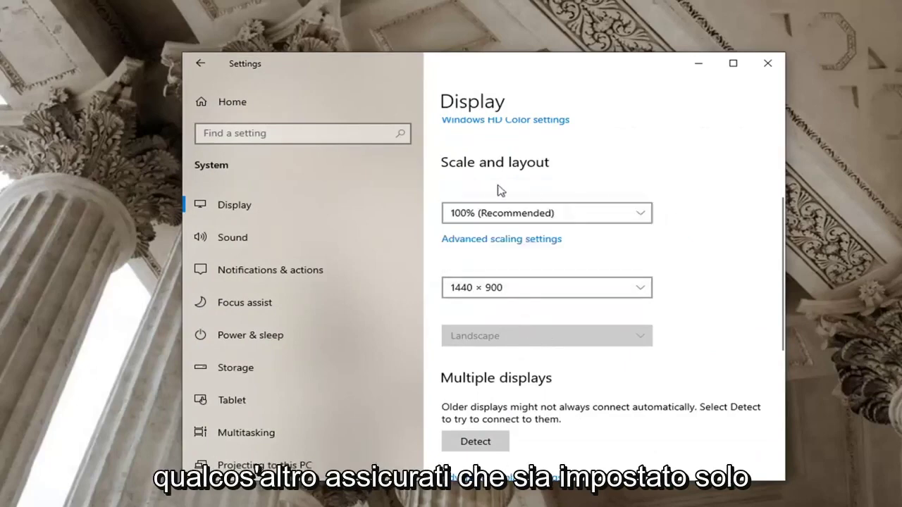
click(506, 209)
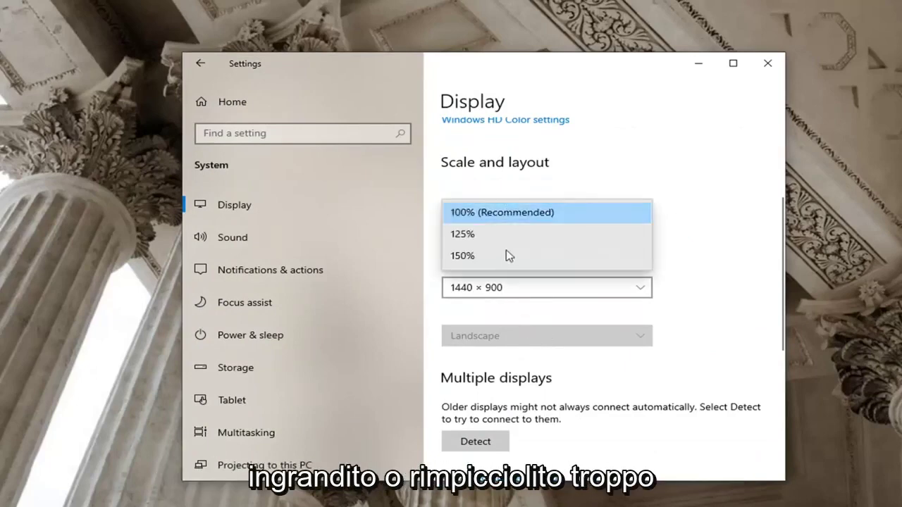
click(755, 202)
click(566, 287)
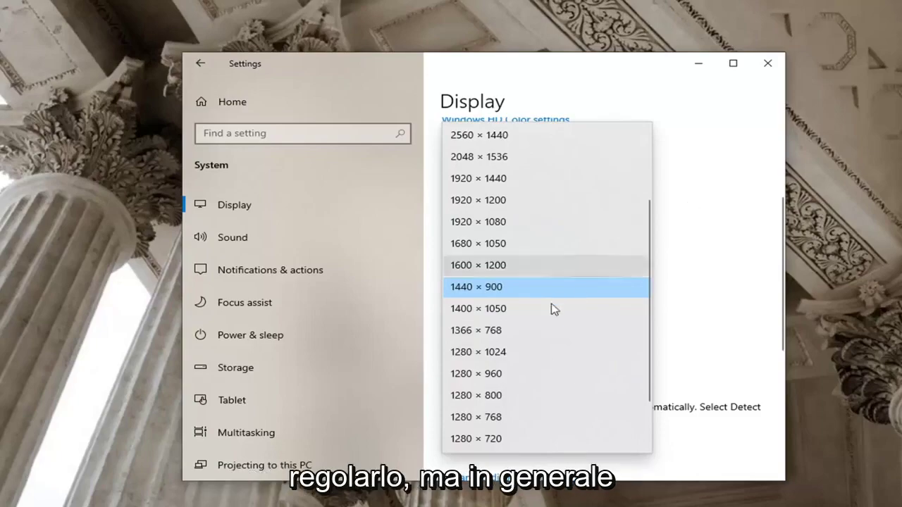
click(753, 268)
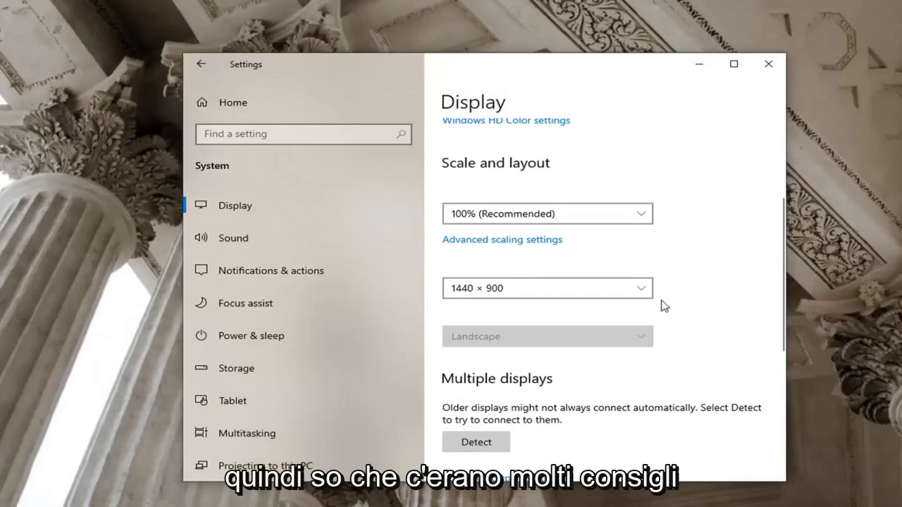
- Open the display adapter properties for Display 1 from the advanced display settings and move the dialog over the Settings window
scroll(665, 306, down, 2)
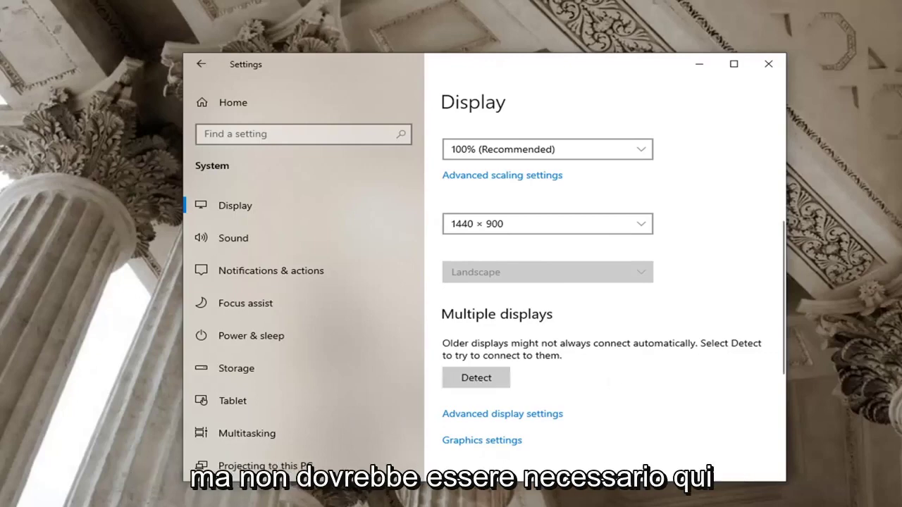
scroll(600, 298, down, 1)
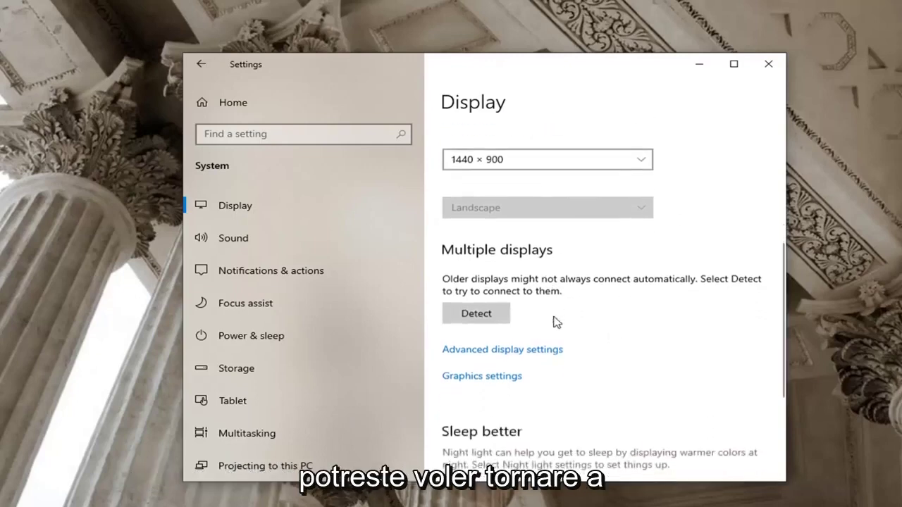
click(522, 352)
scroll(388, 325, down, 1)
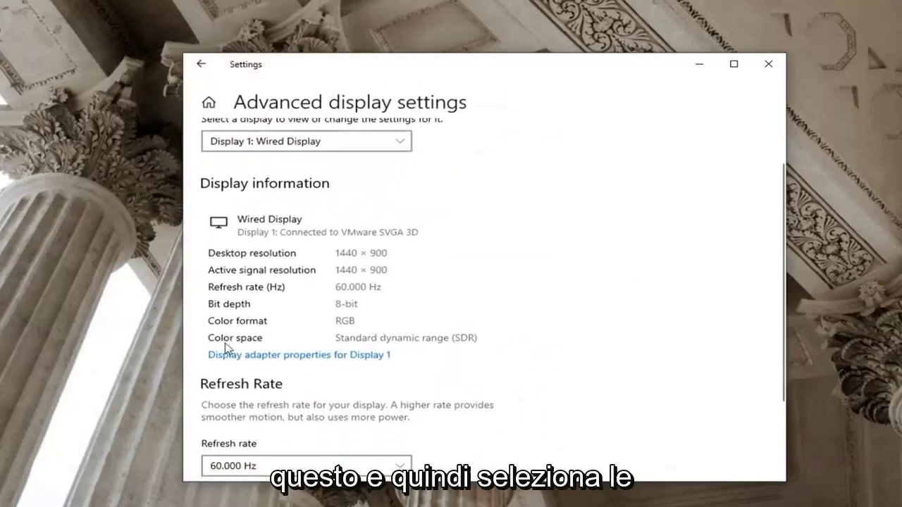
click(337, 357)
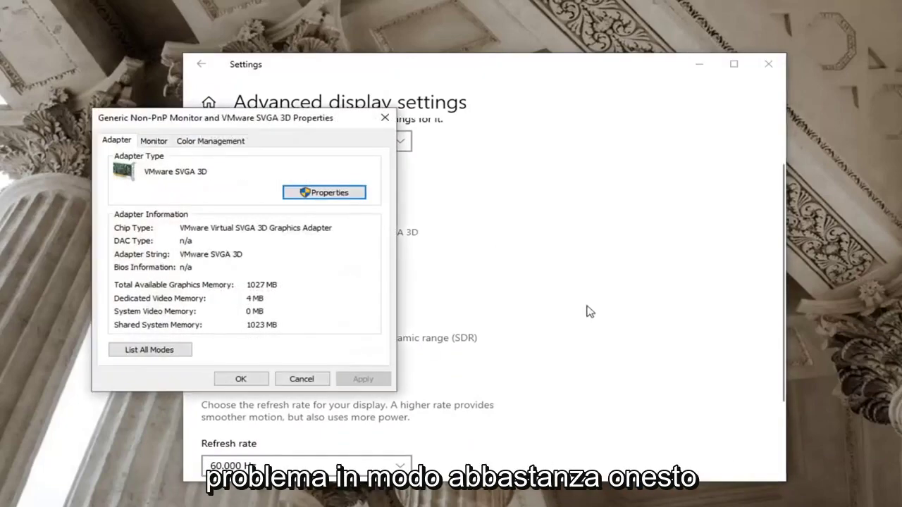
drag(218, 129, 417, 136)
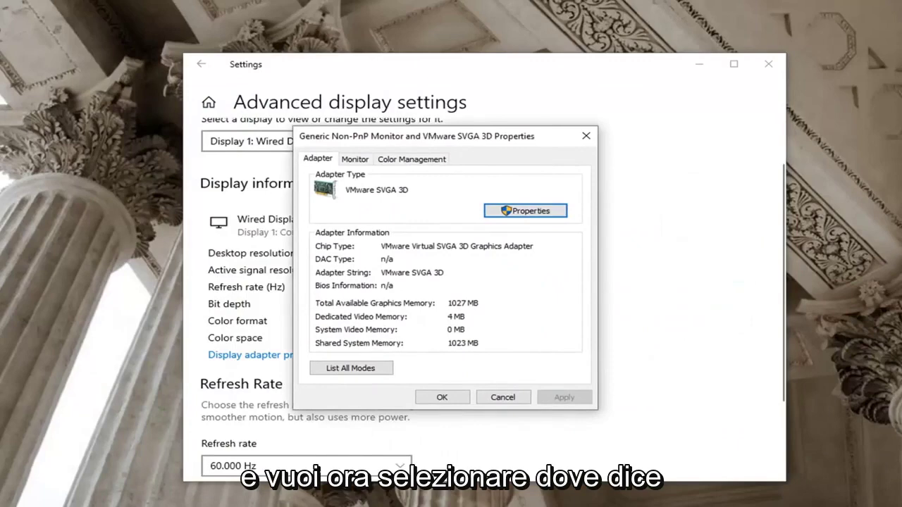
- Set the monitor's screen refresh rate to 60 Hertz and confirm the monitor properties
click(365, 160)
click(535, 268)
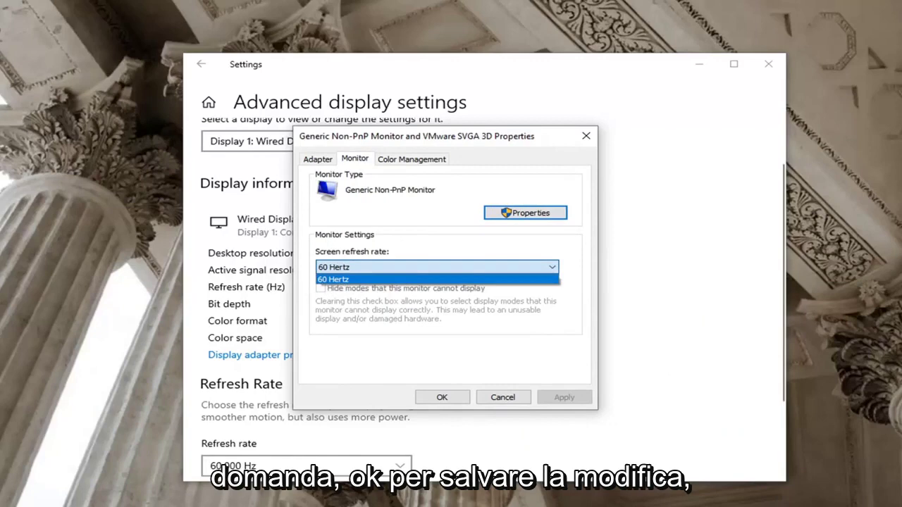
click(461, 373)
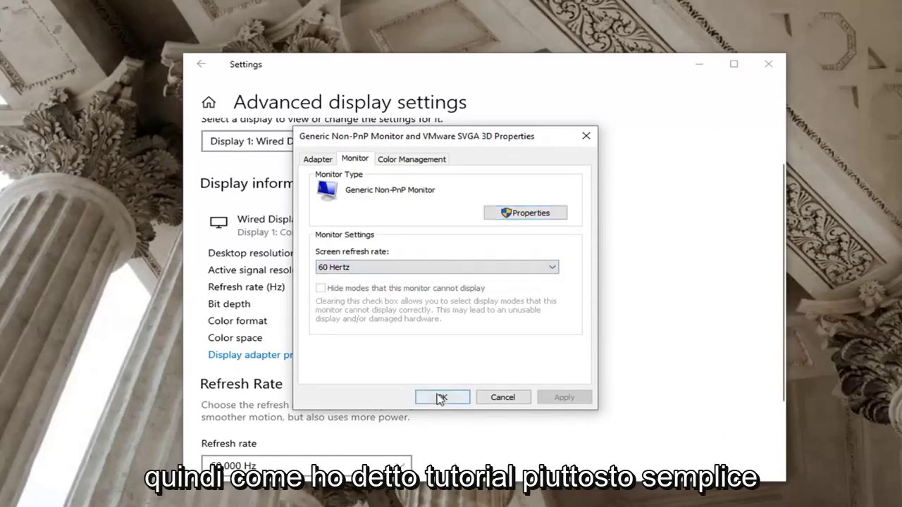
click(440, 397)
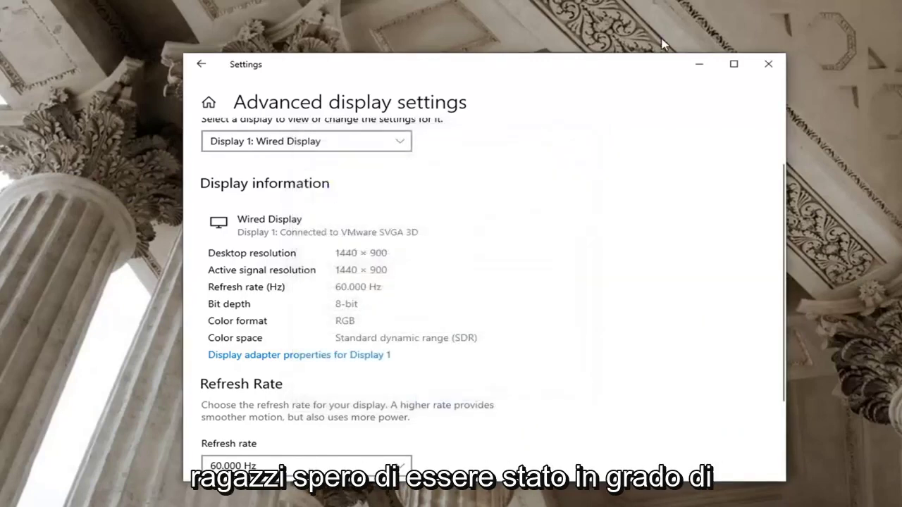